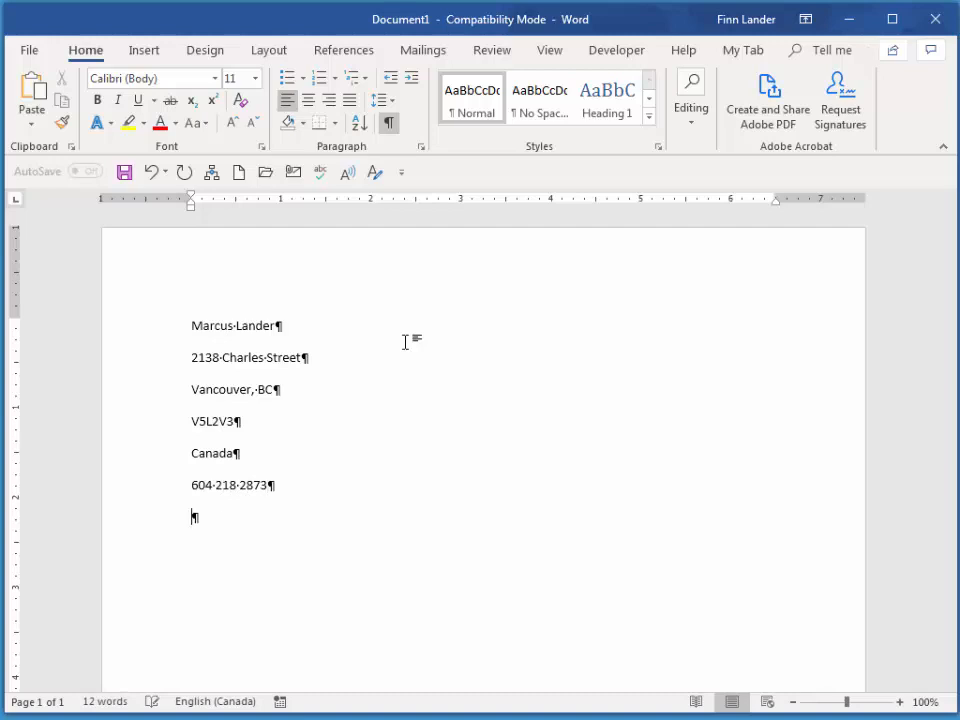
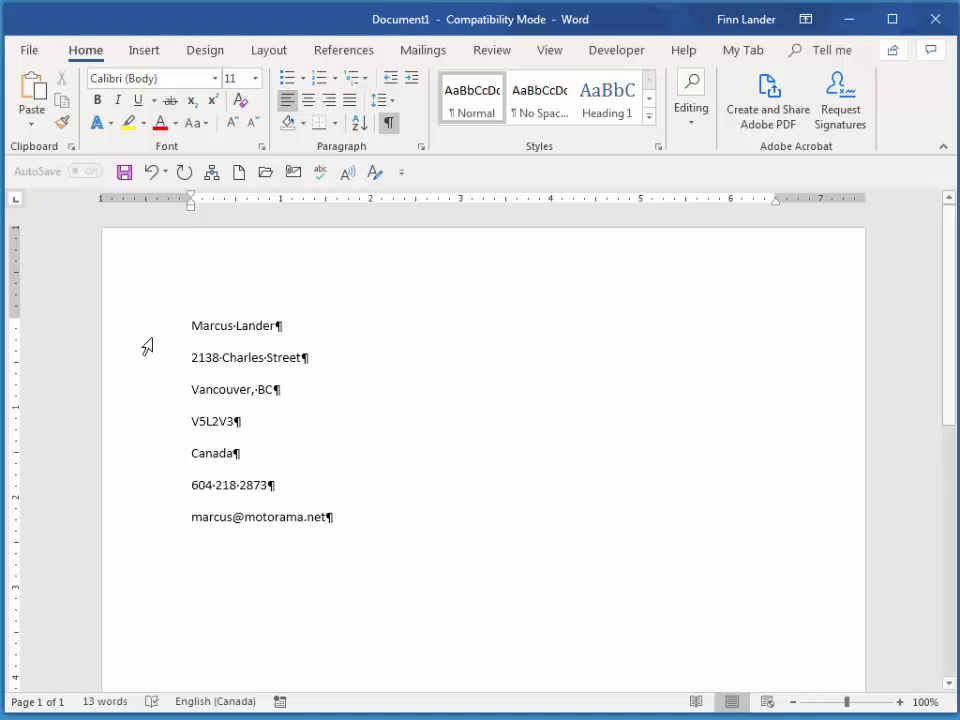
- Type the contact's e-mail address on the last line, then select the first six address lines
drag(150, 326, 160, 492)
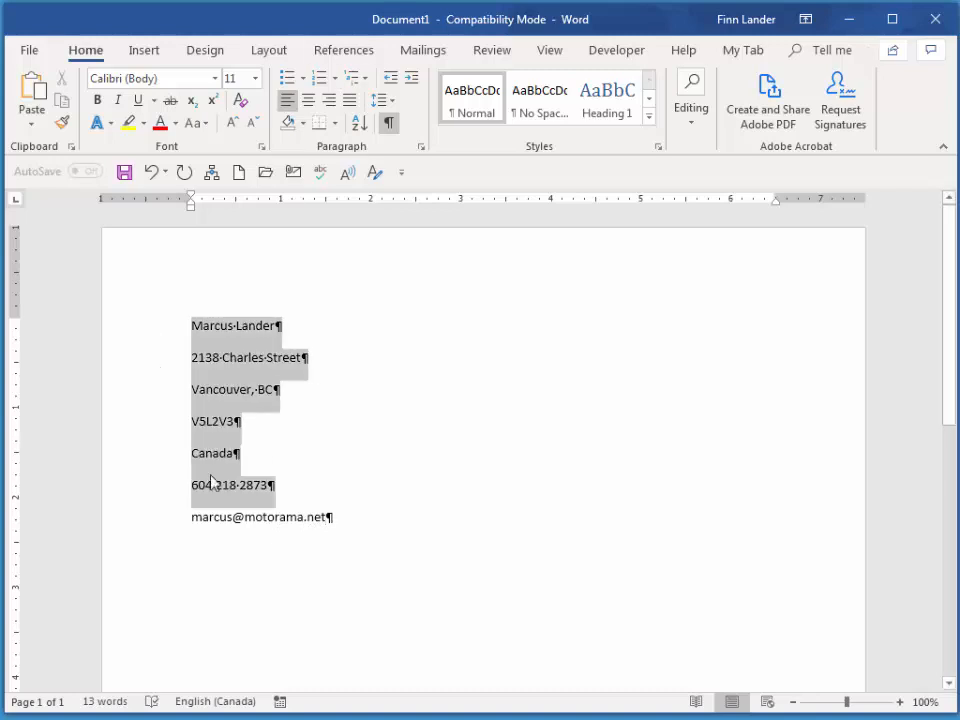
- Remove the space after each selected address paragraph
click(386, 101)
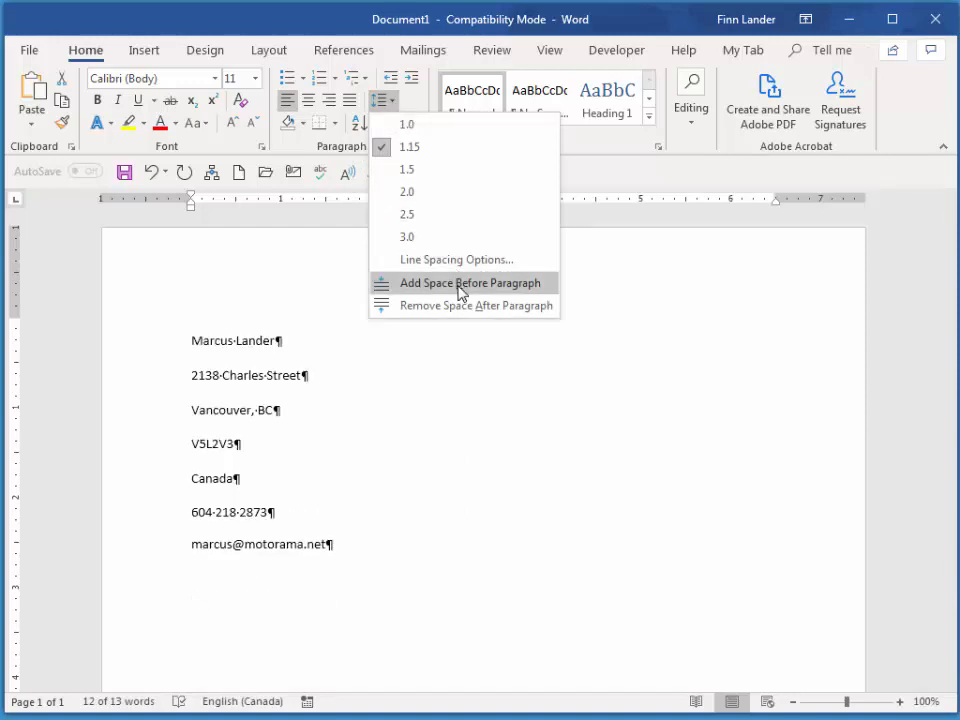
click(435, 306)
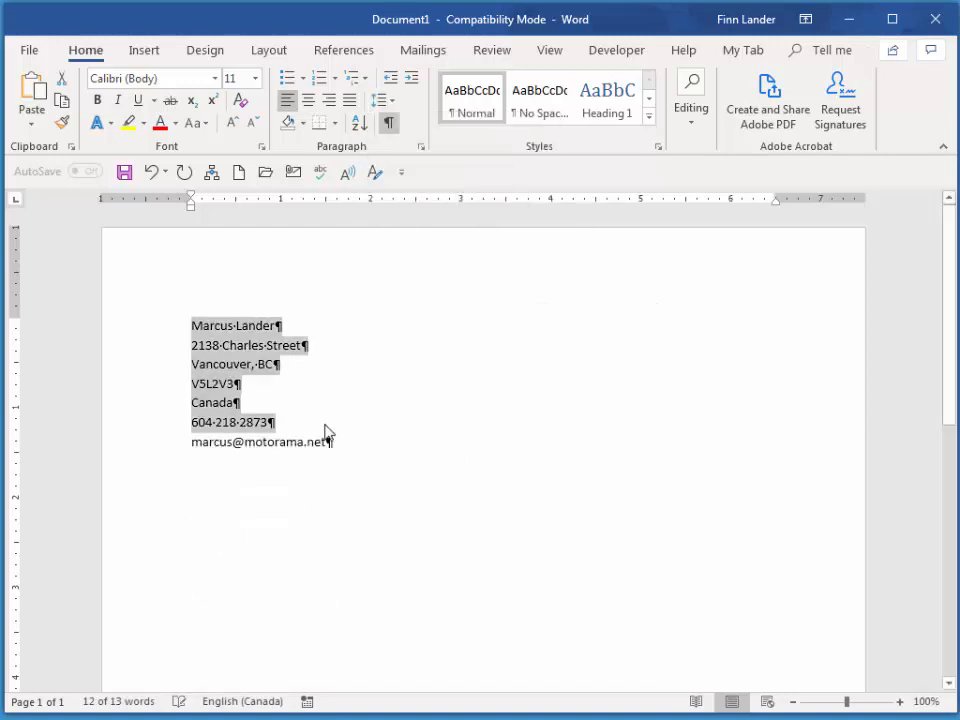
click(250, 326)
- Enlarge the name line to 12 pt with Grow Font, then select all seven address lines
click(167, 330)
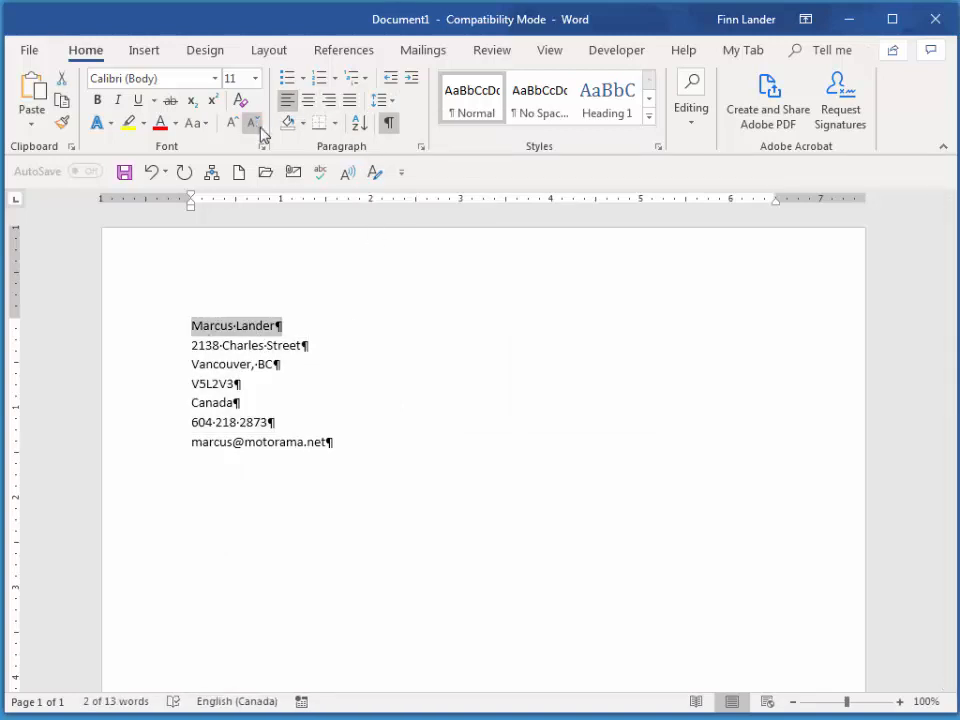
click(233, 123)
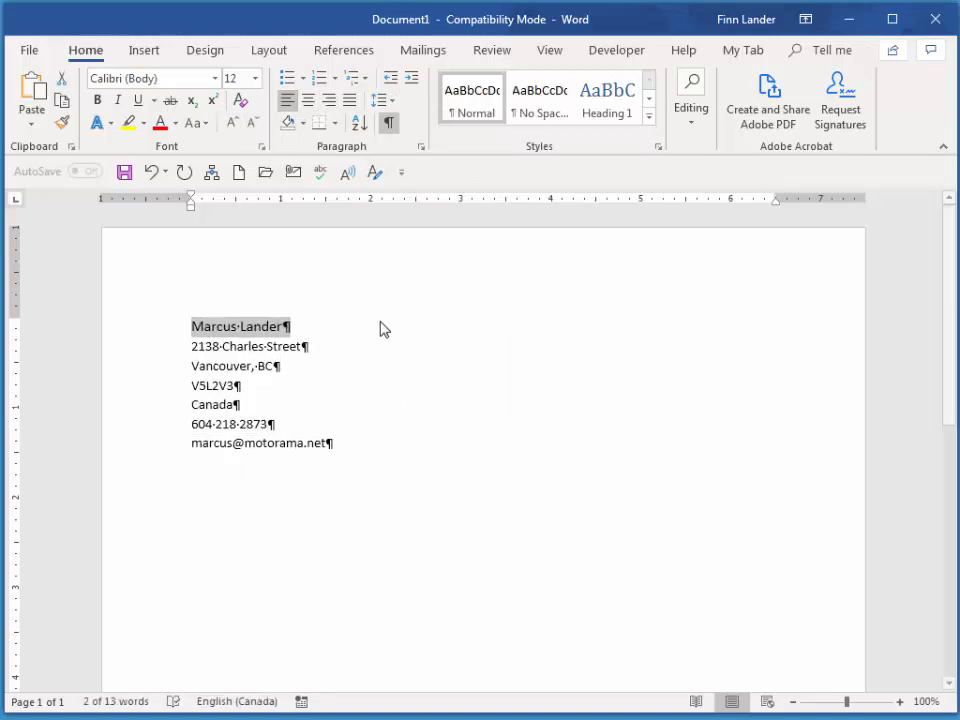
click(258, 346)
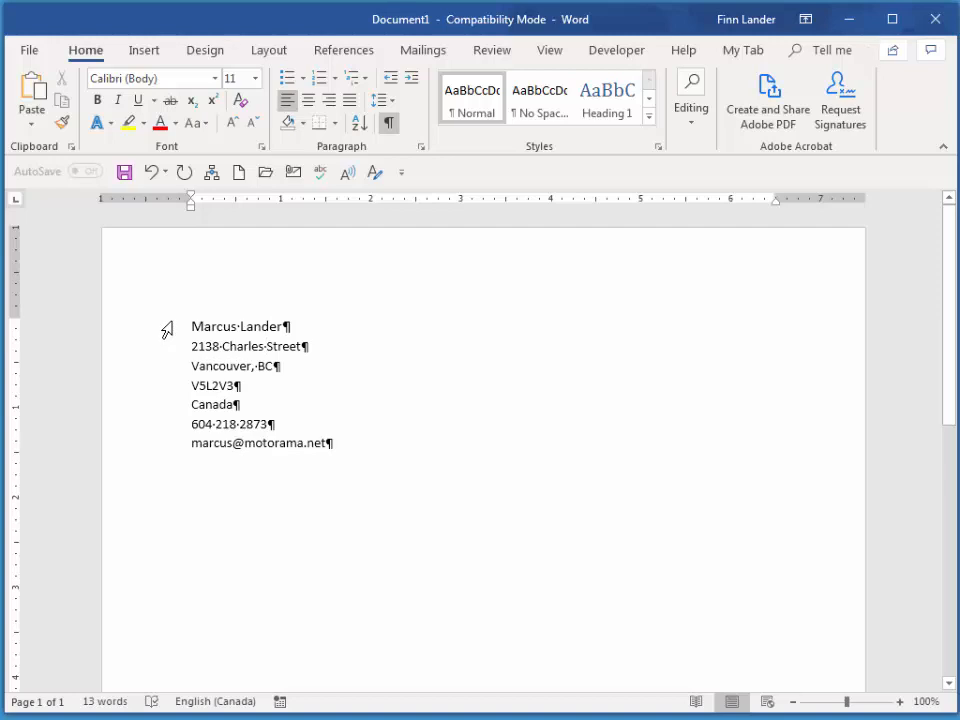
drag(167, 330, 170, 447)
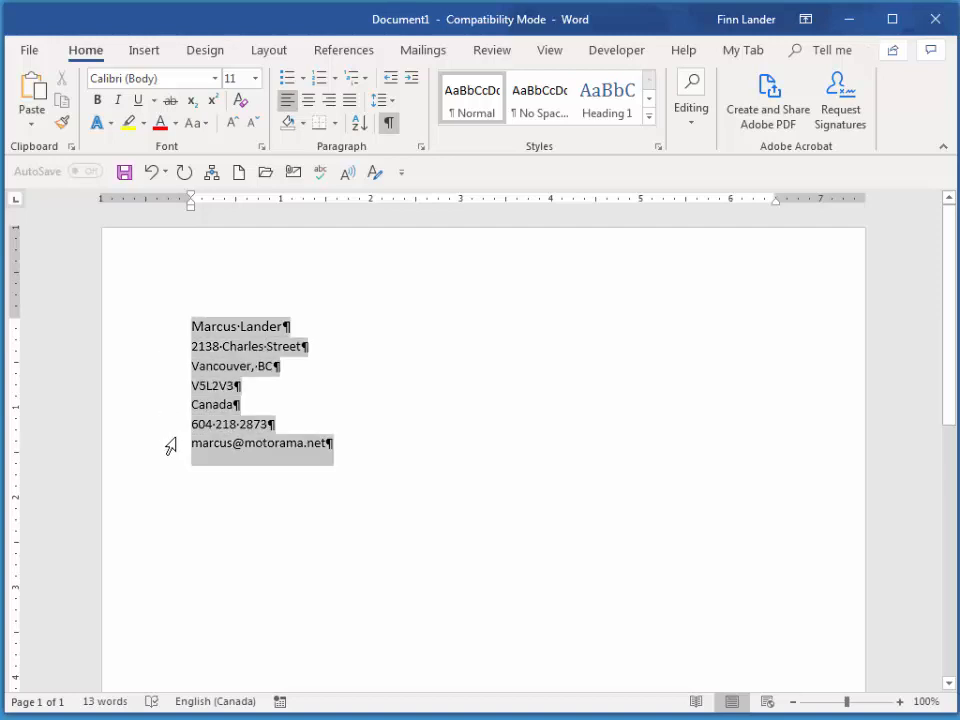
- Open AutoCorrect Options via File > Options > Proofing with the address block selected
click(30, 52)
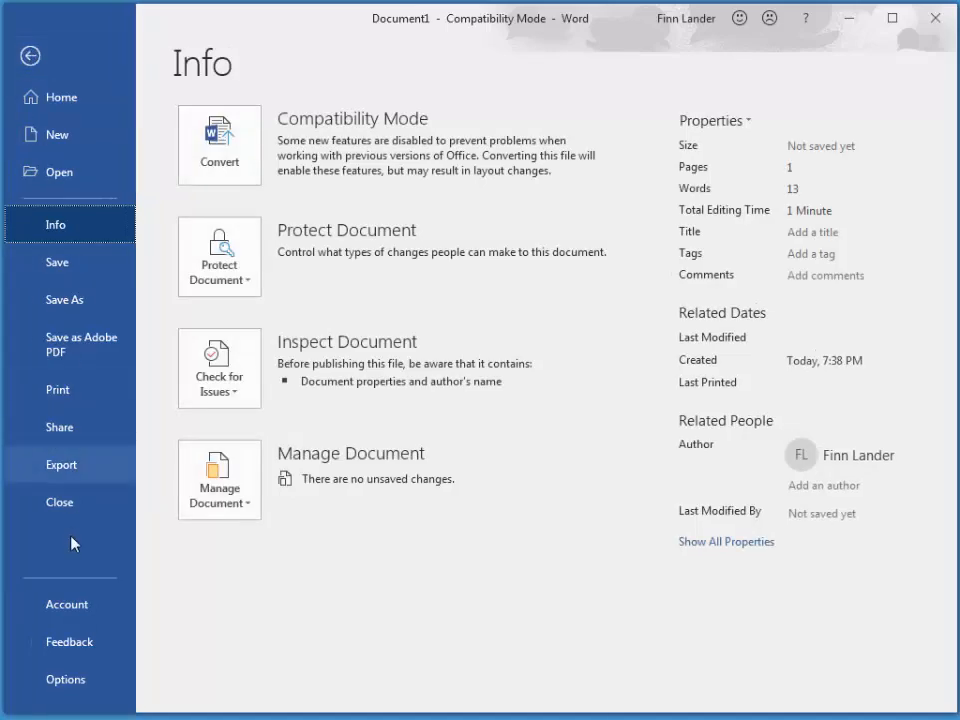
click(60, 680)
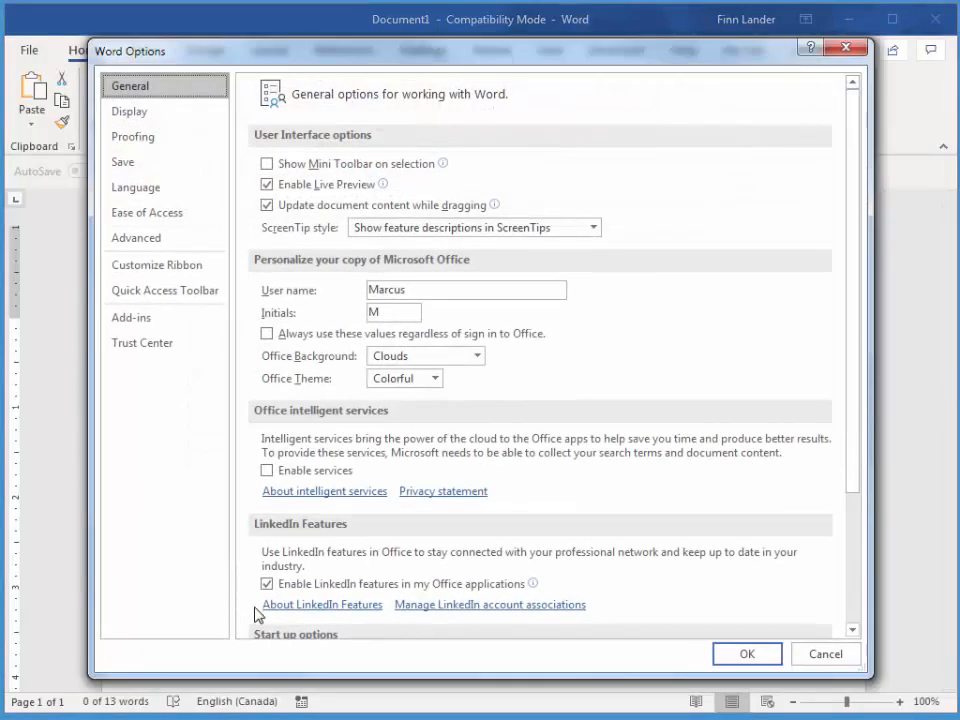
click(136, 138)
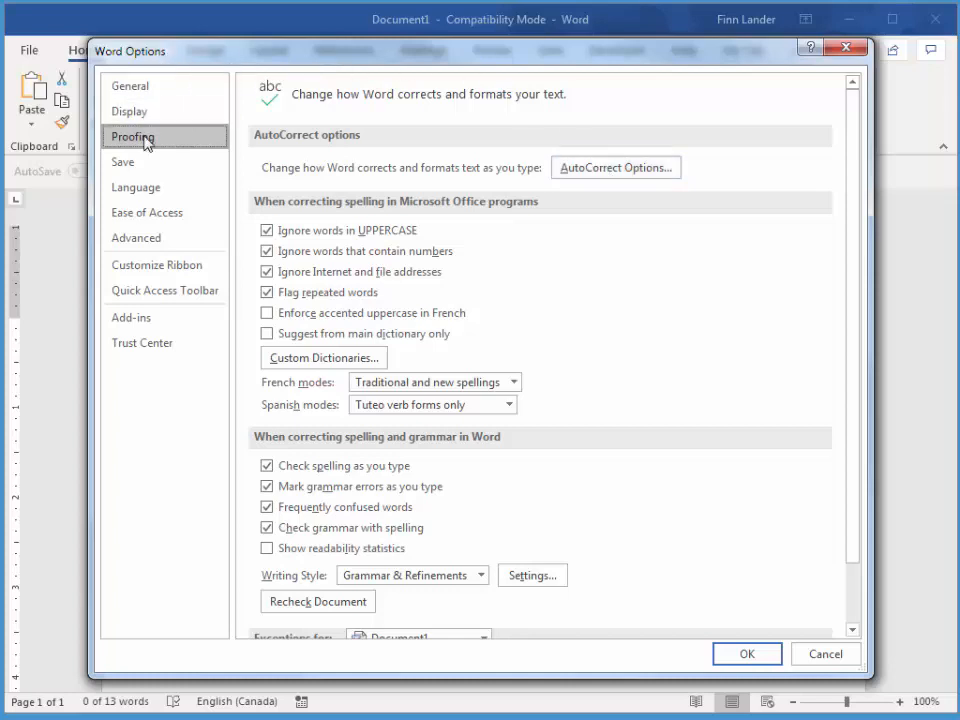
click(581, 168)
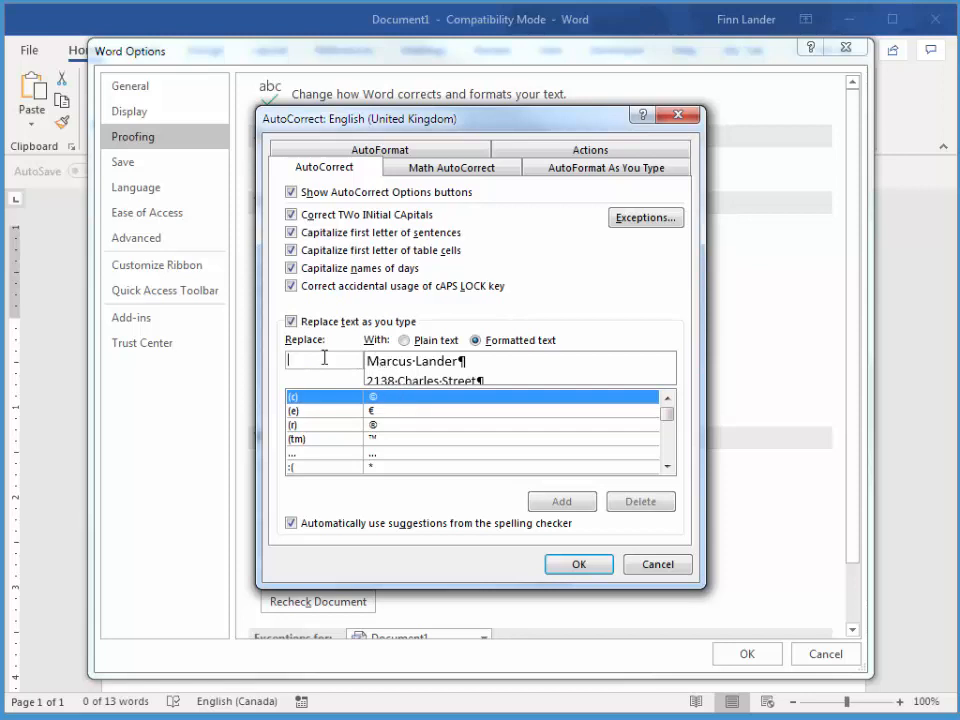
- Add 'MFL' as the AutoCorrect shortcut for the formatted address block and close both dialogs
text(MFL)
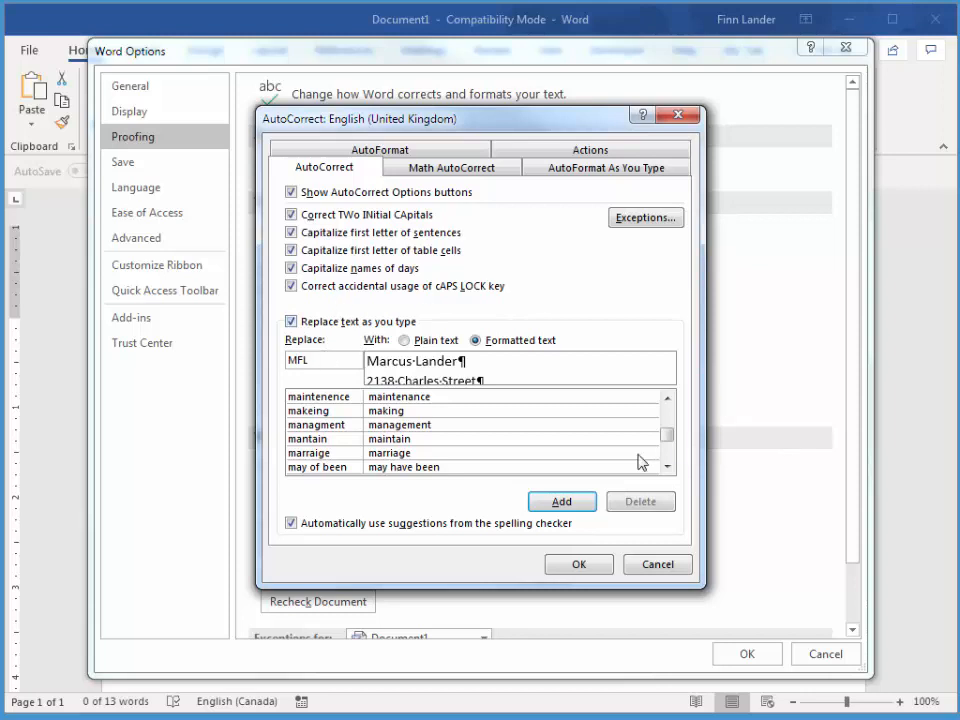
click(572, 504)
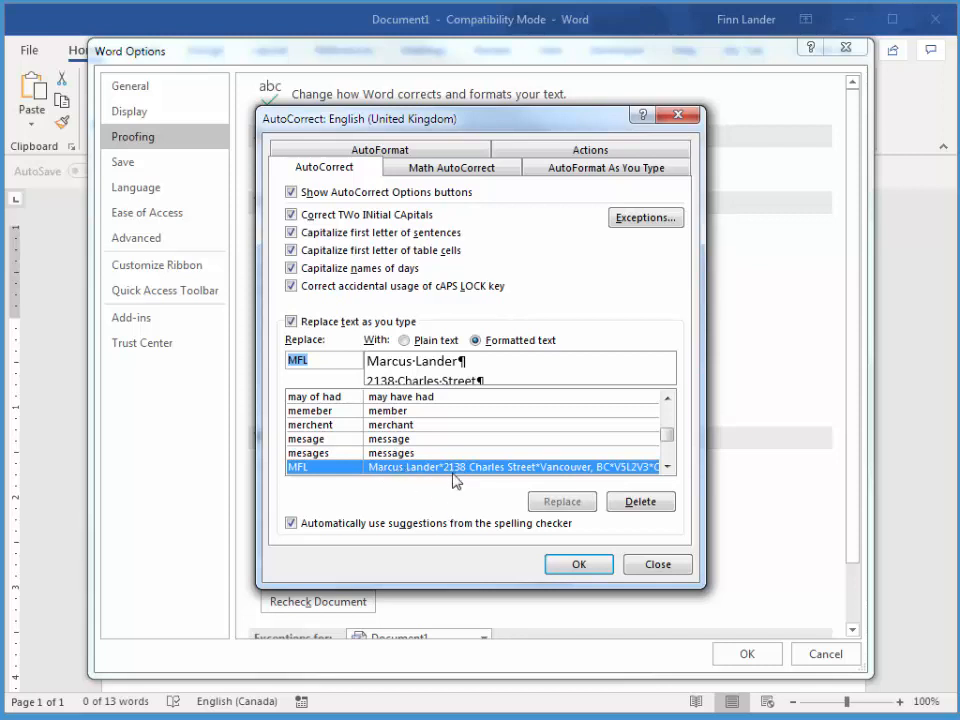
click(579, 566)
click(743, 653)
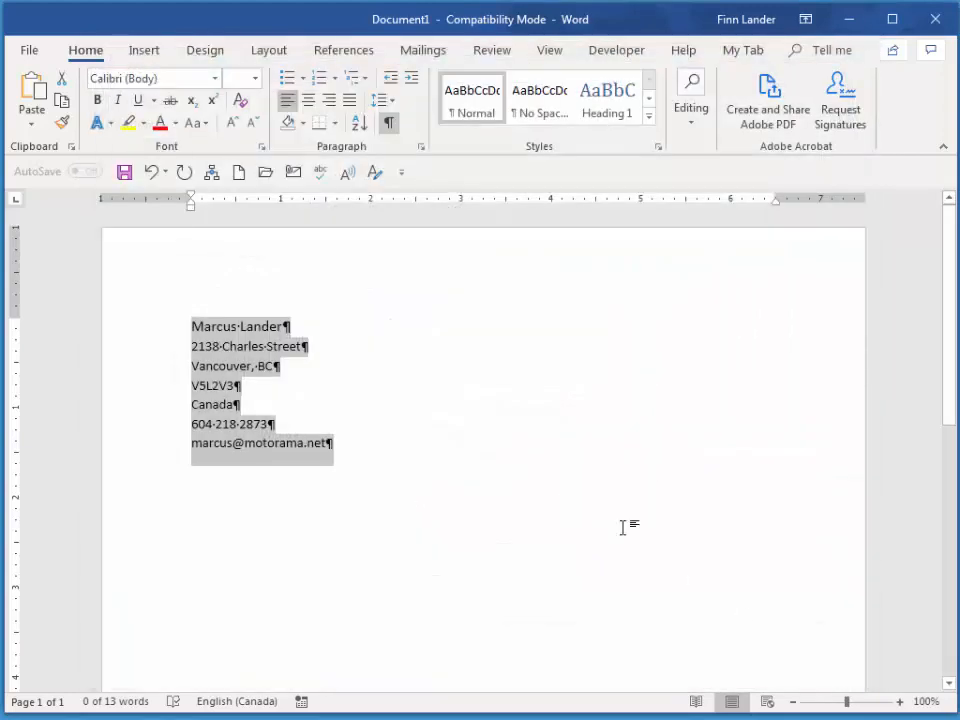
- On a new line below the block, type MFL so it expands into the address block
click(499, 446)
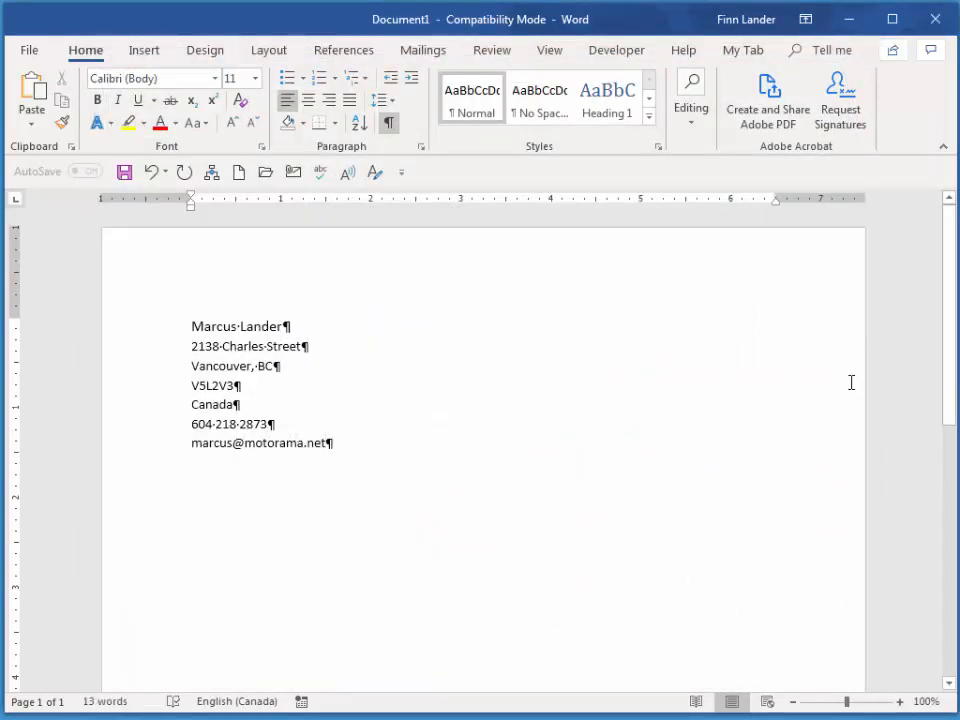
key(Return)
text(M)
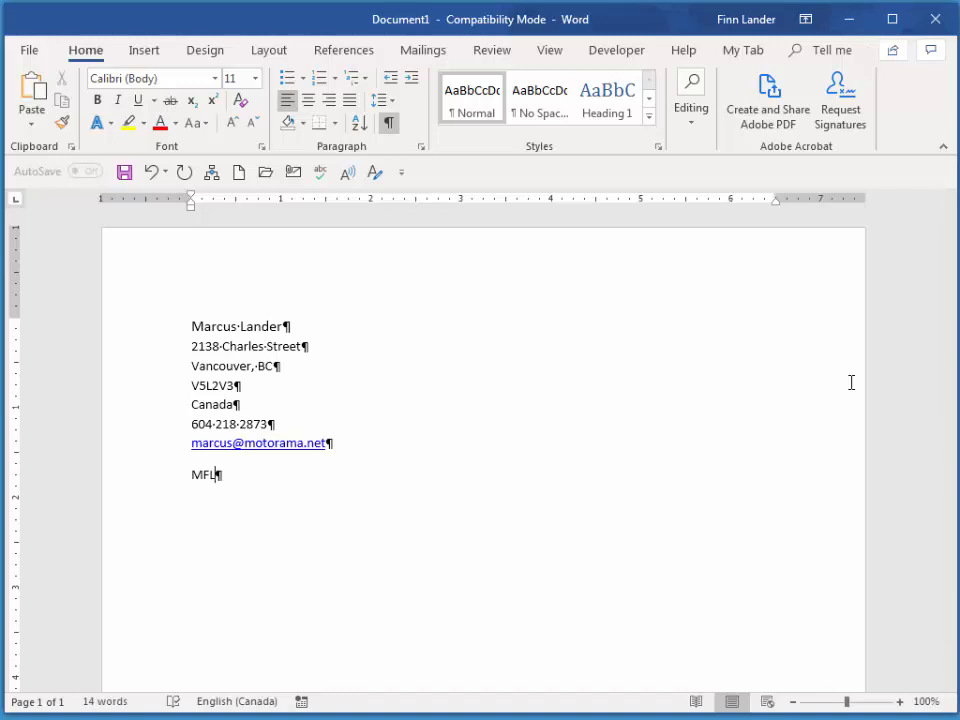
text(FL )
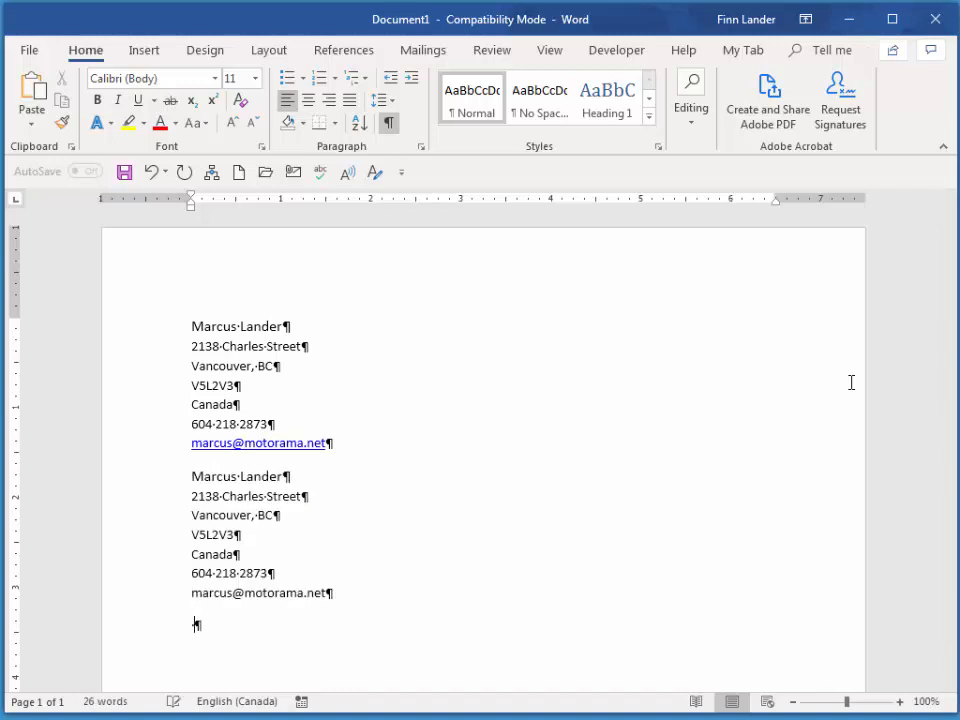
text(MFL)
key(Tab)
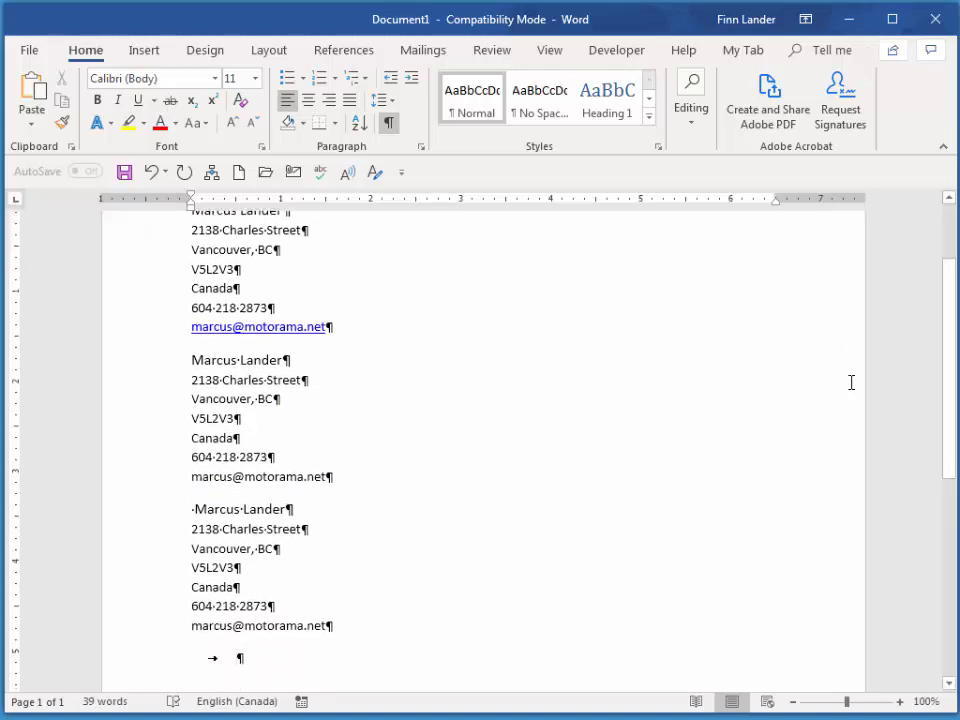
- Delete the stray tab and type MFL again for another copy of the block
key(BackSpace)
text(M)
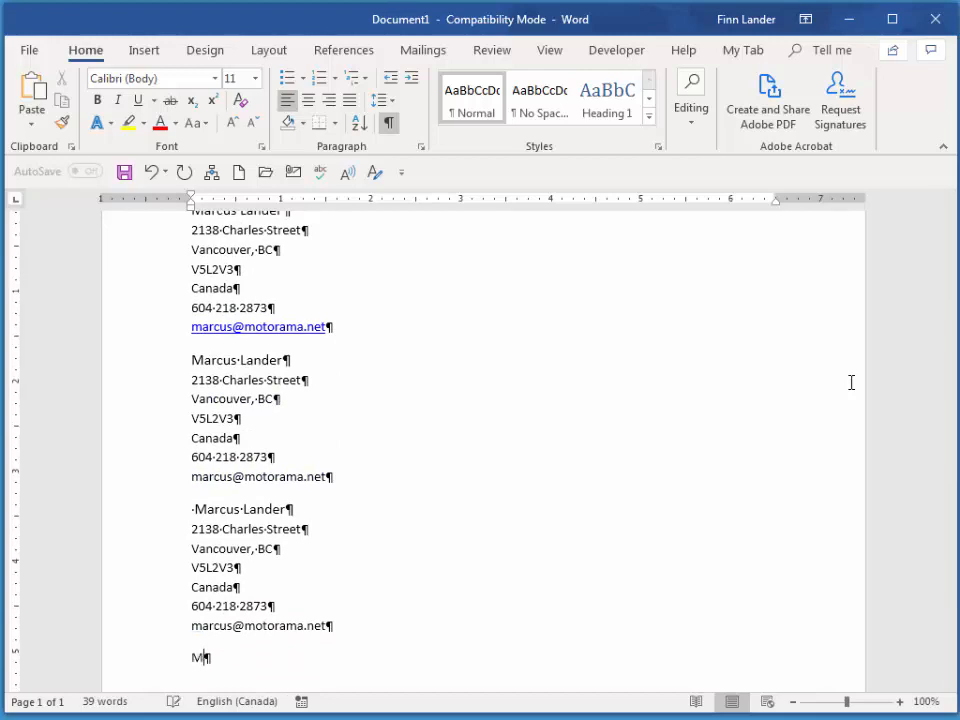
text(FL)
key(Return)
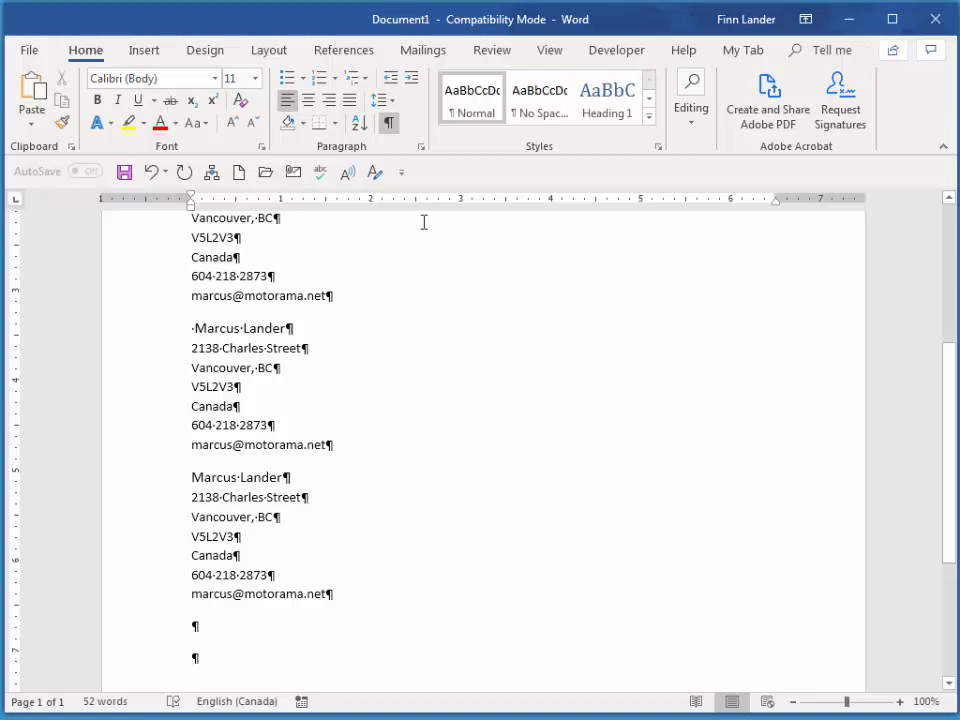
click(31, 51)
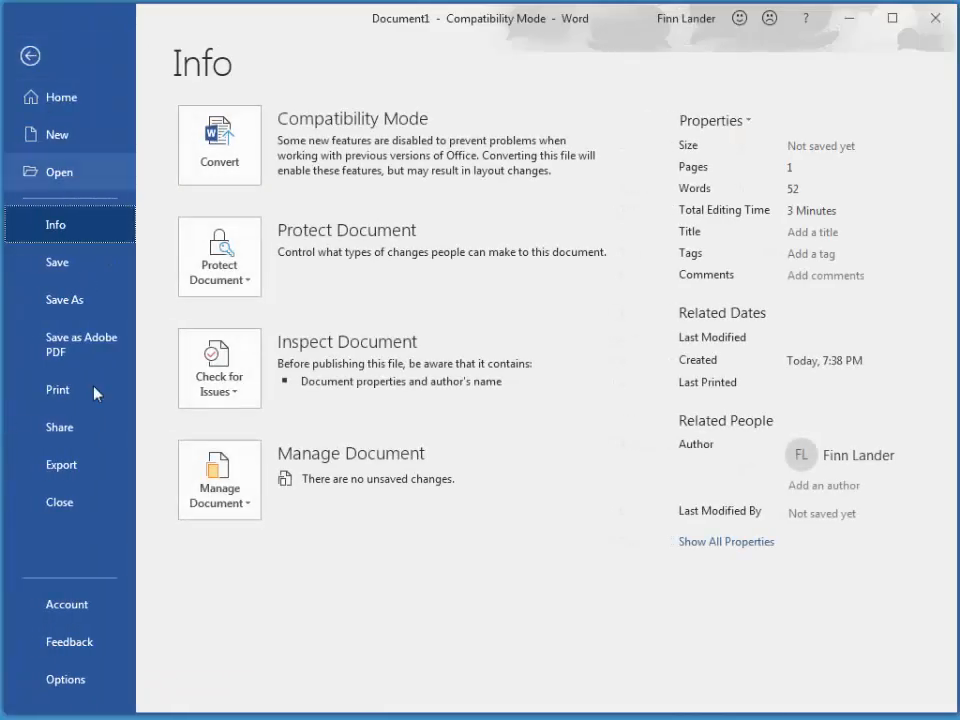
click(79, 686)
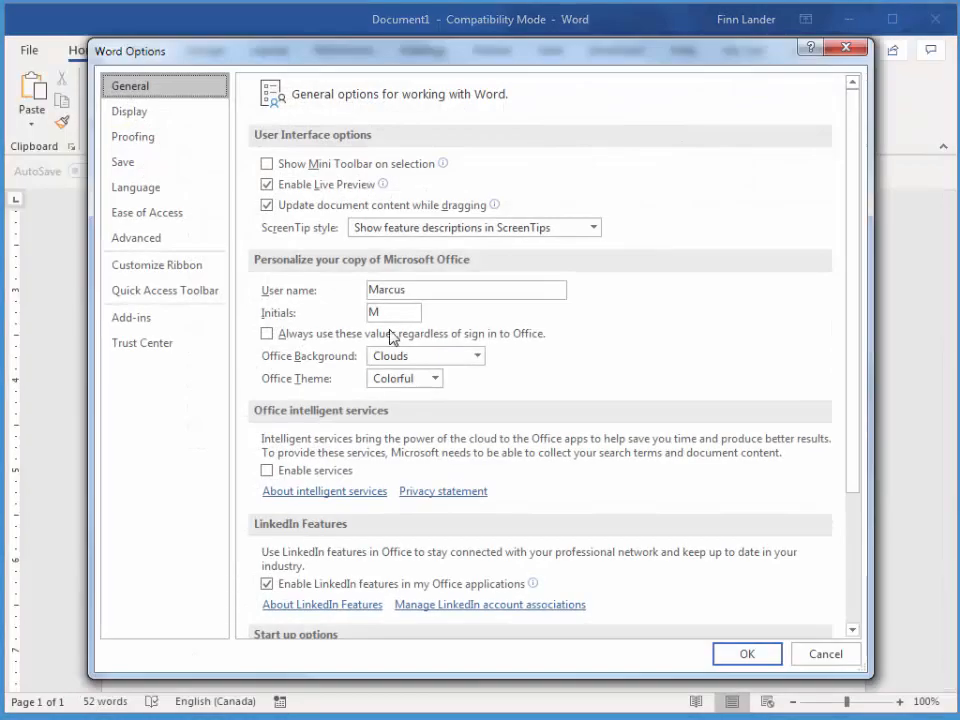
click(133, 139)
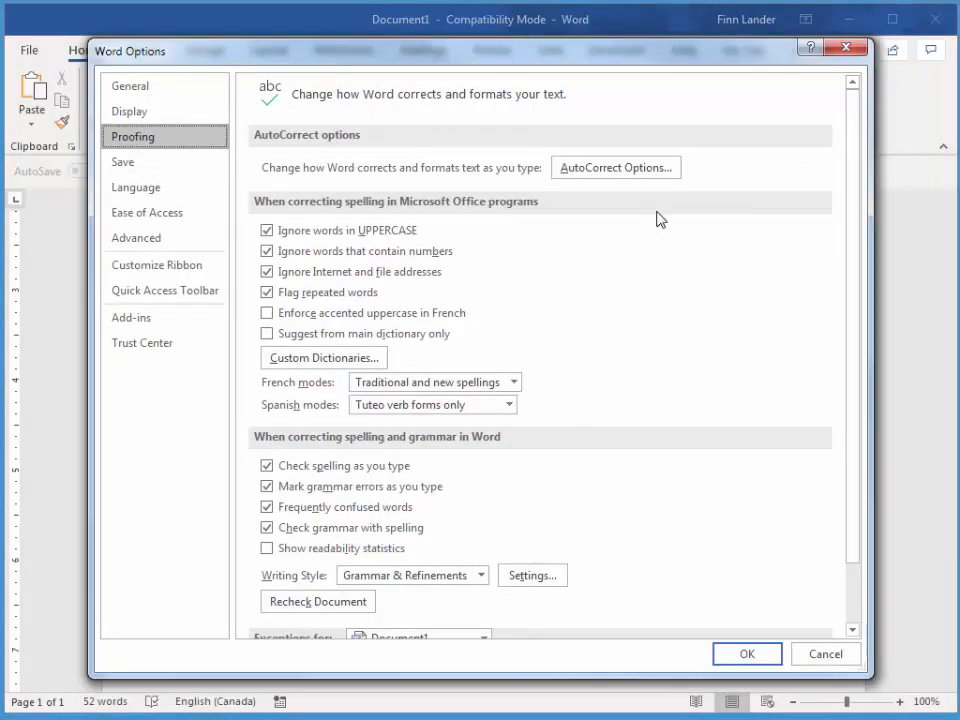
click(606, 170)
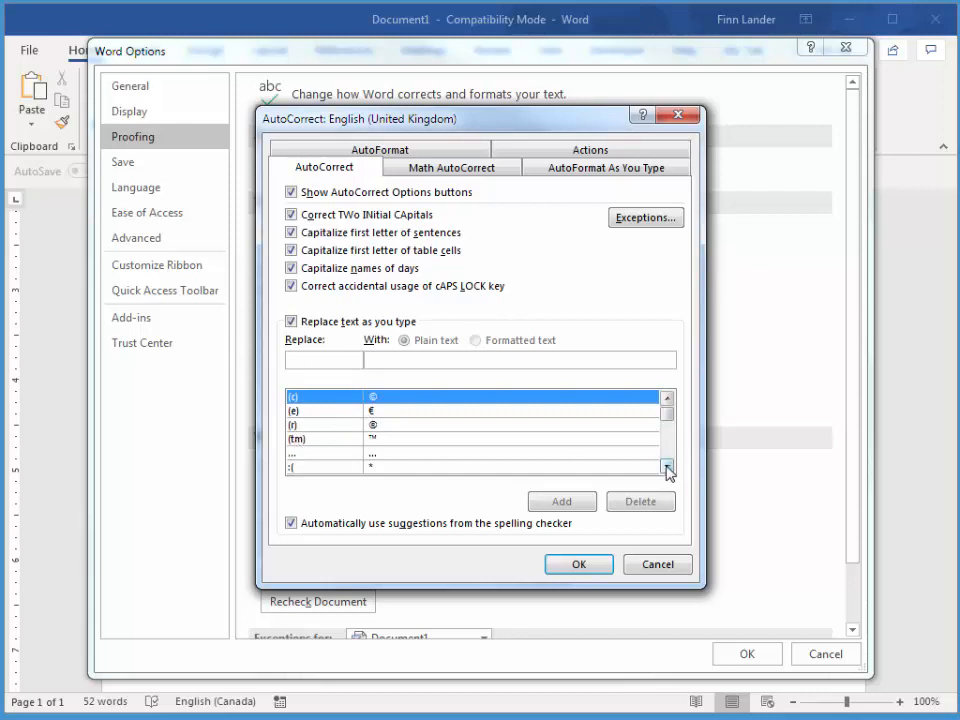
drag(667, 466, 667, 466)
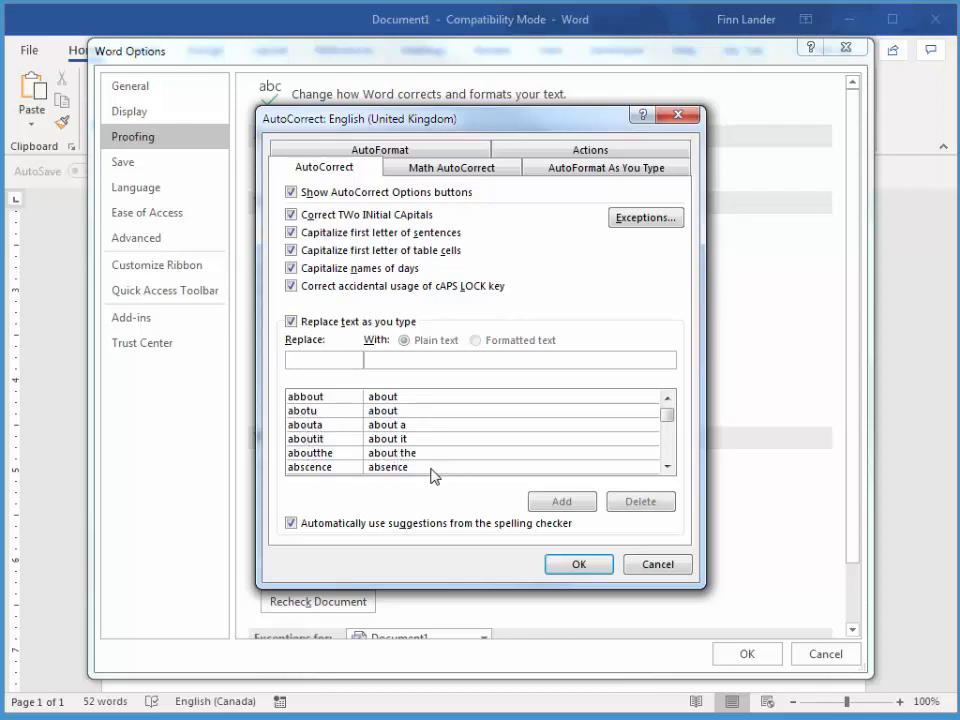
click(582, 565)
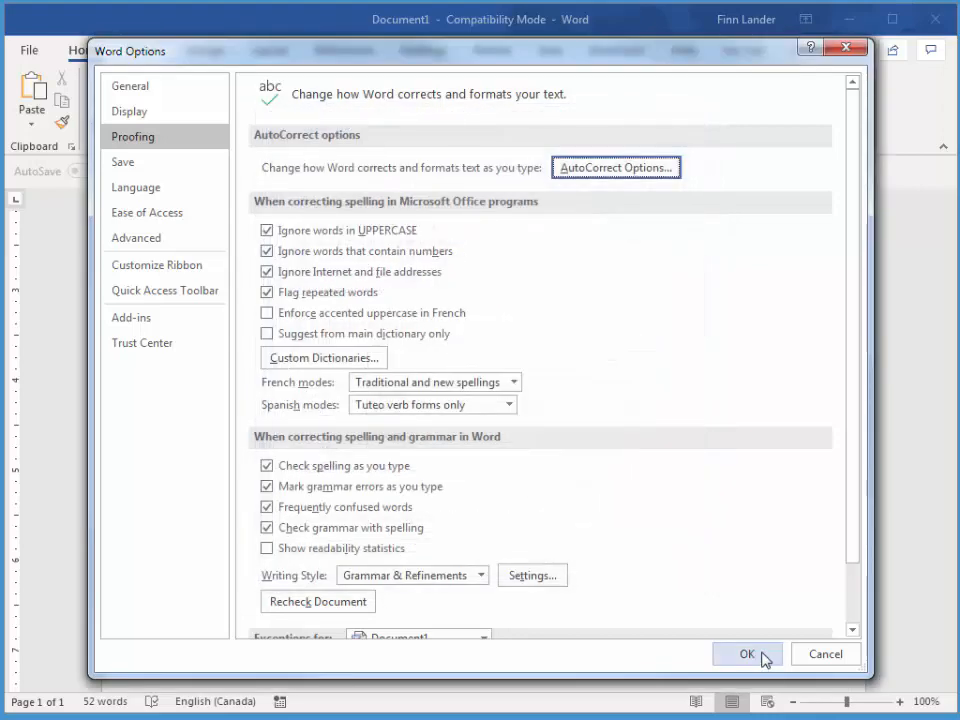
click(760, 655)
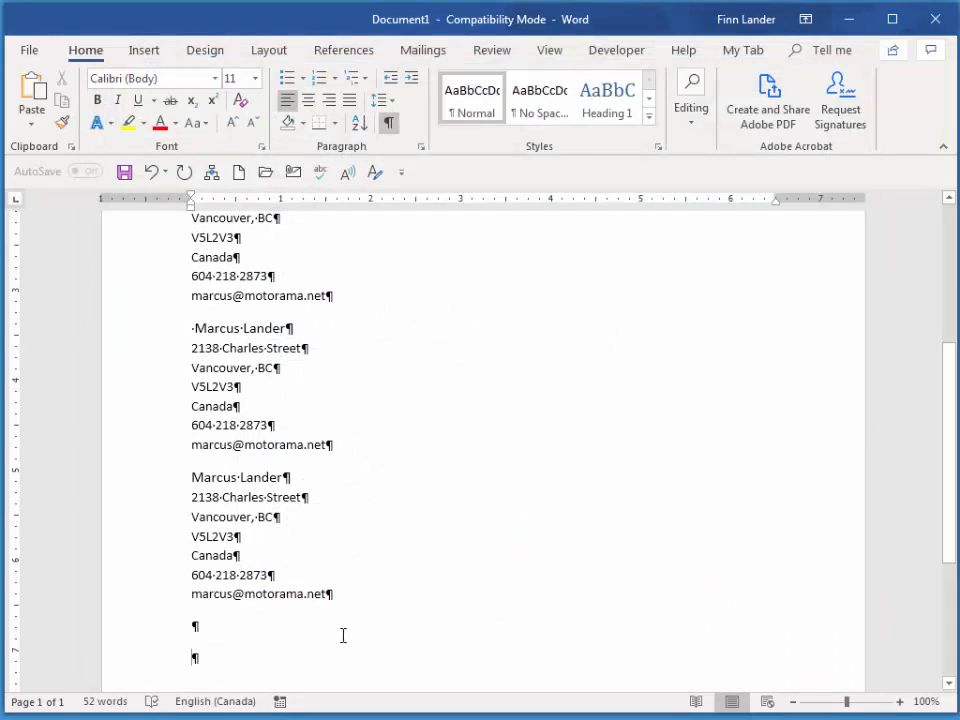
- Type (c), (tm), :) and :( on the last line to produce ©, ™, a smiley and a frown
text(()
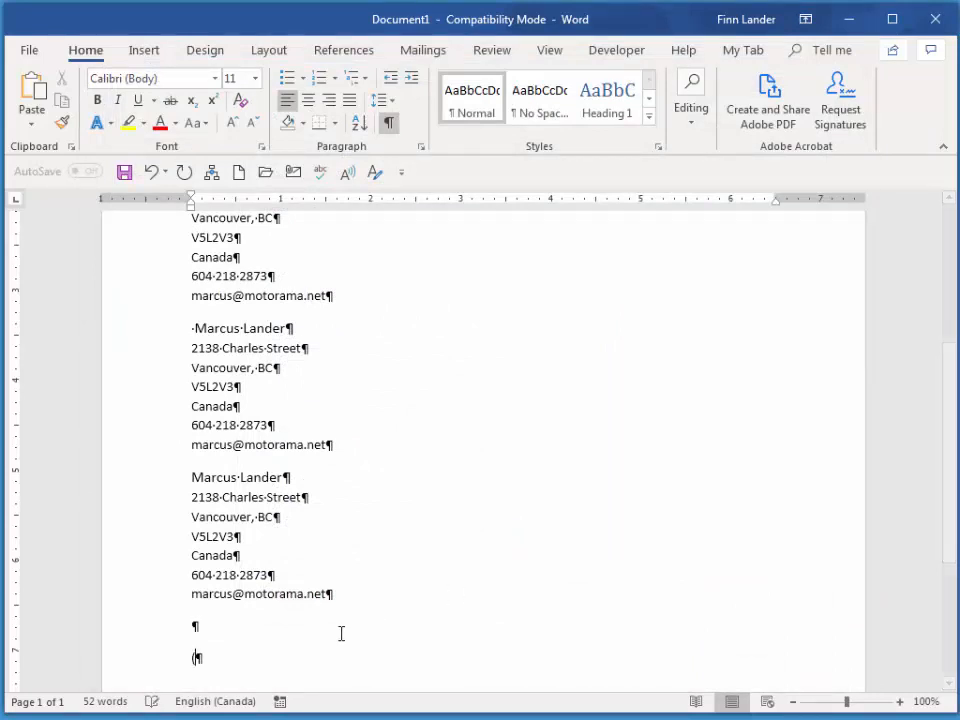
text(c))
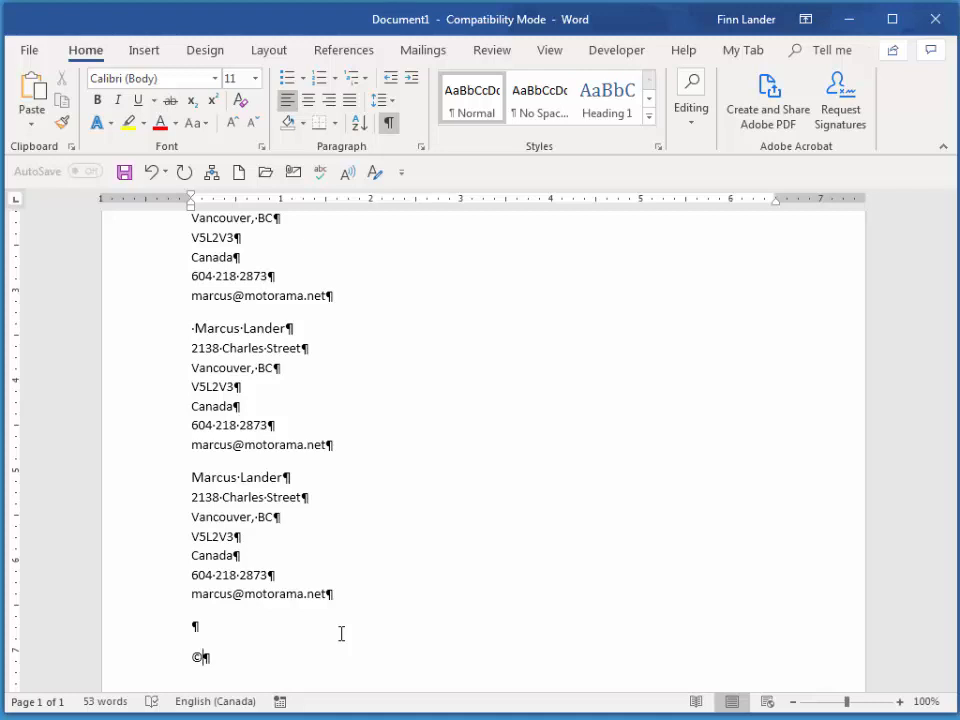
text(tm):))
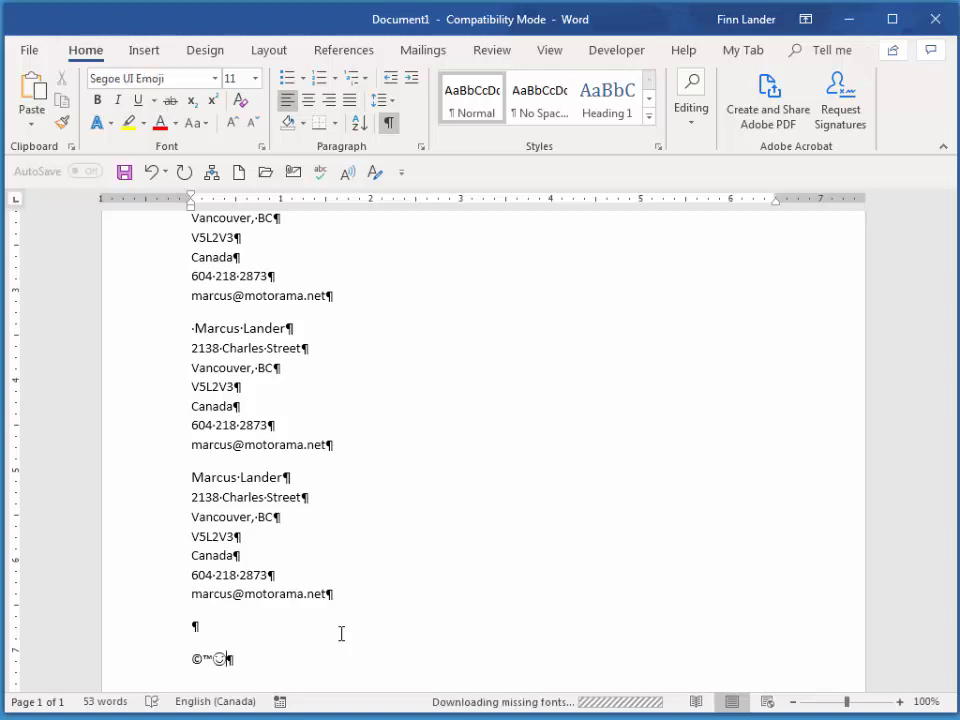
text(:()
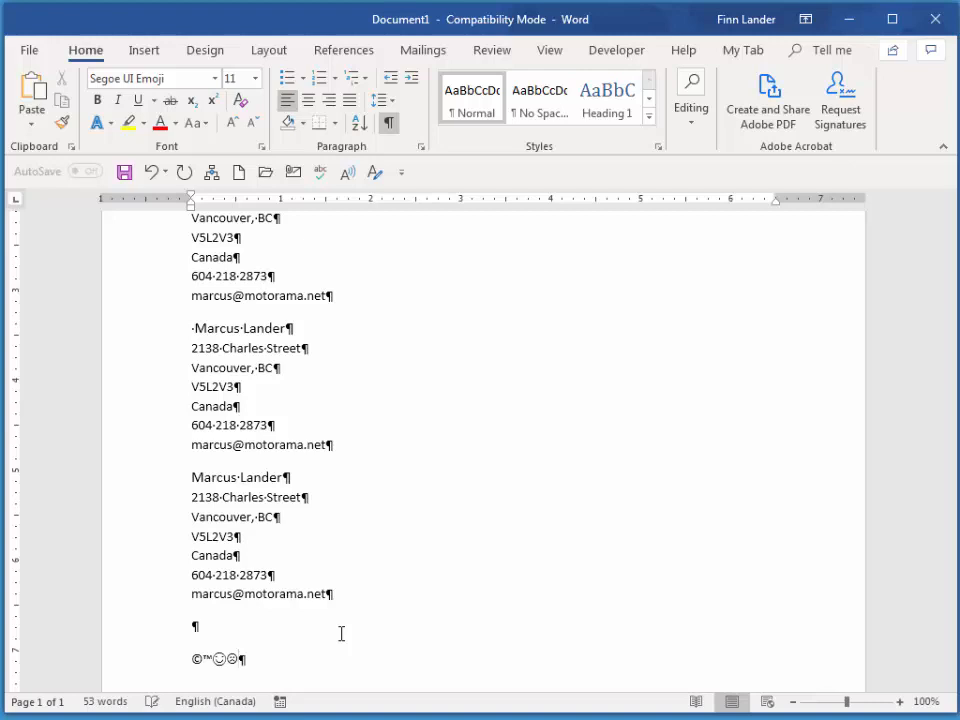